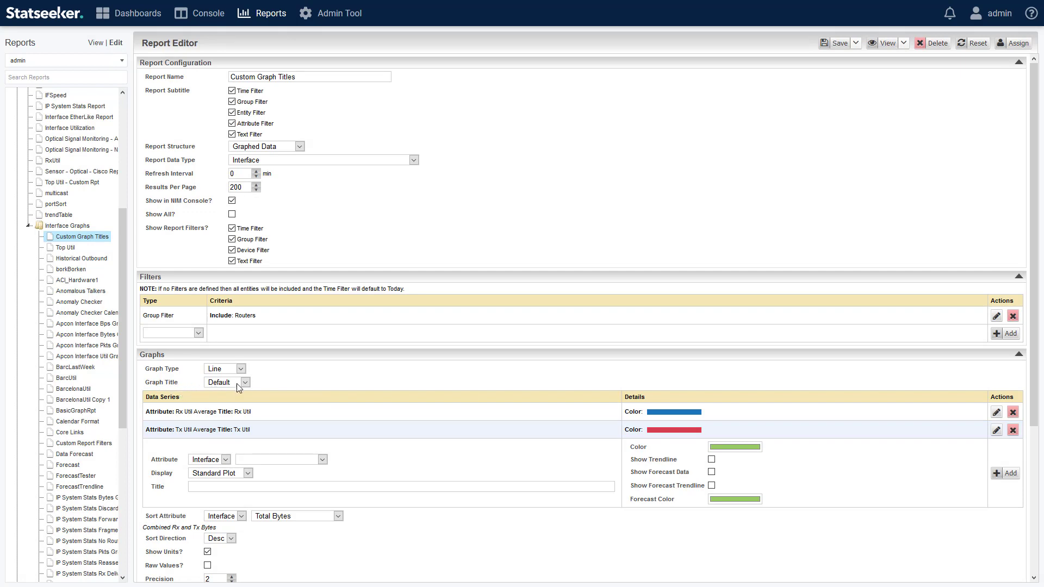
Step: Preview the report with its default graph titles in a new window, and close the preview
click(903, 44)
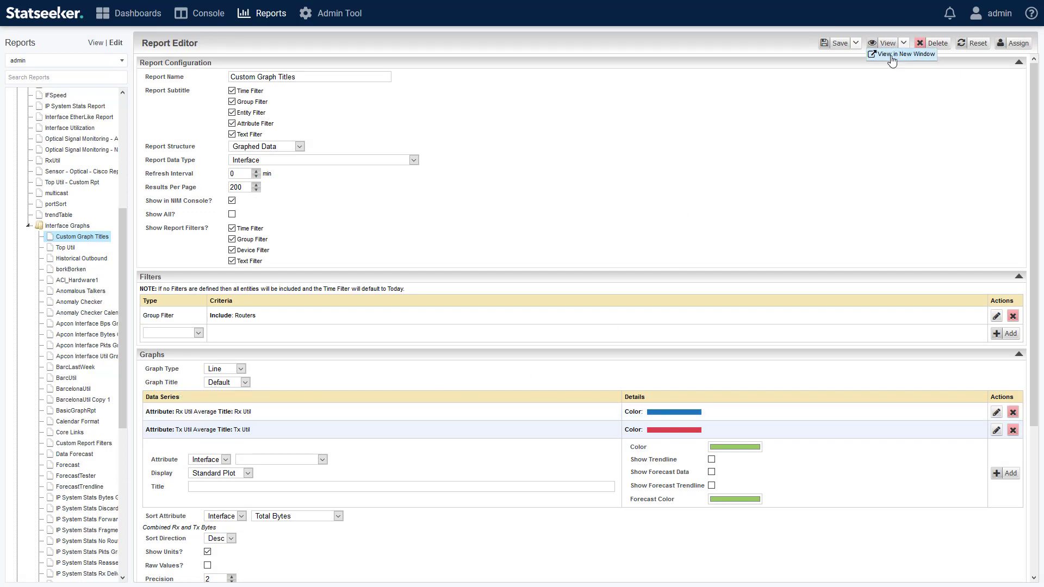
click(892, 54)
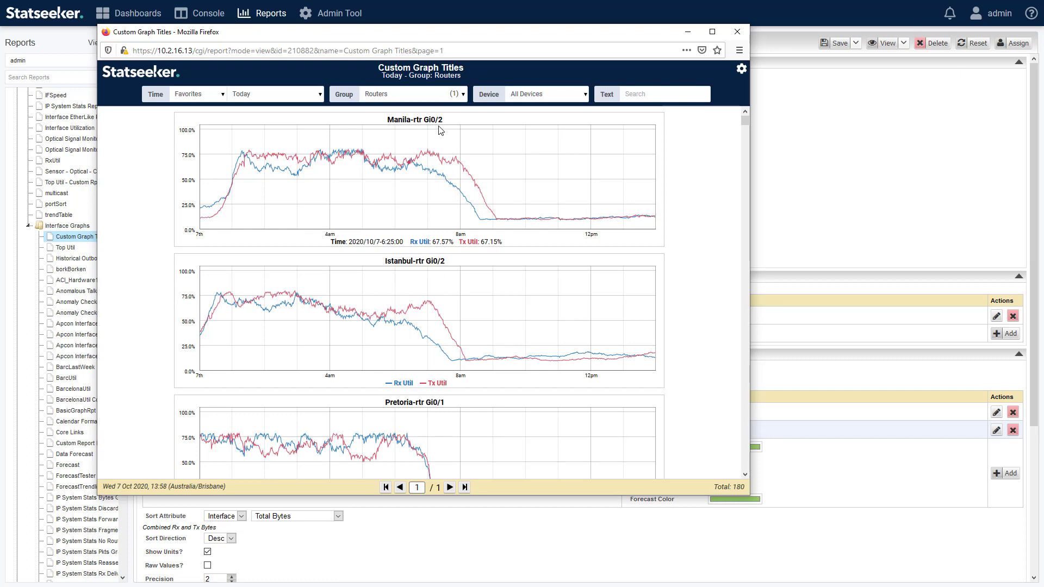
click(737, 33)
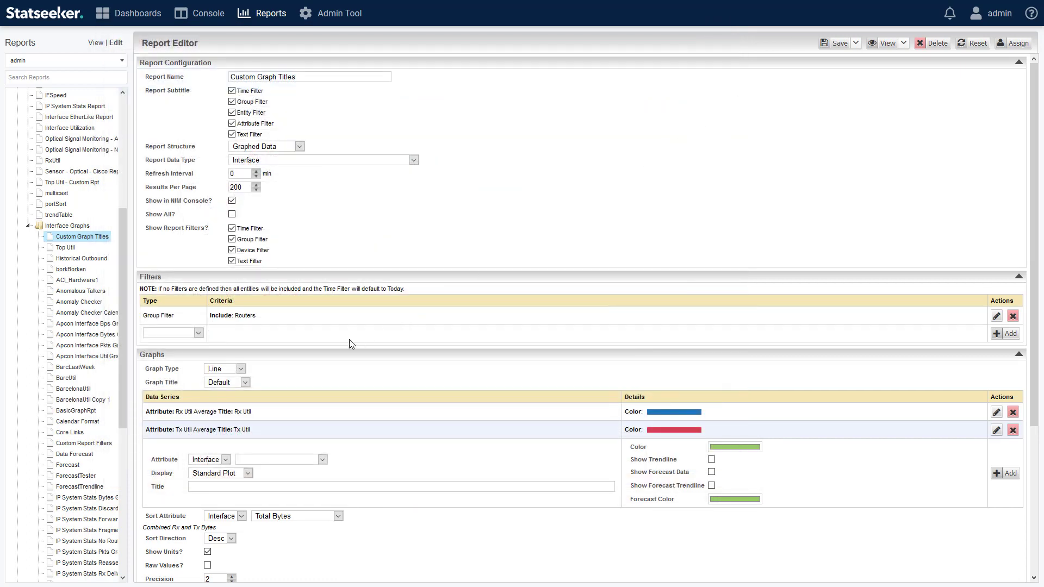
Step: Set the graph title to the Device attribute IP Address
click(245, 382)
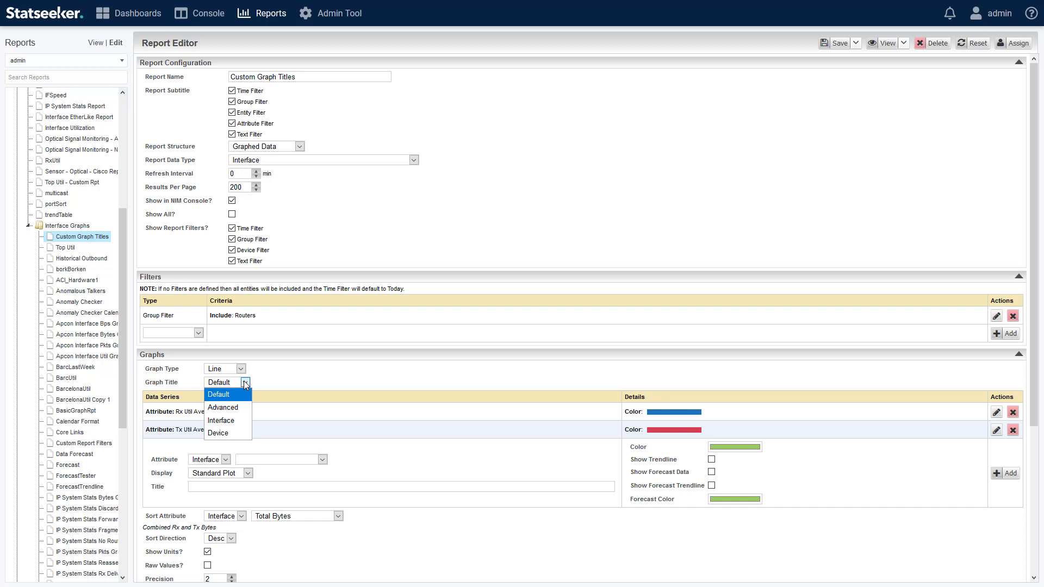
click(230, 433)
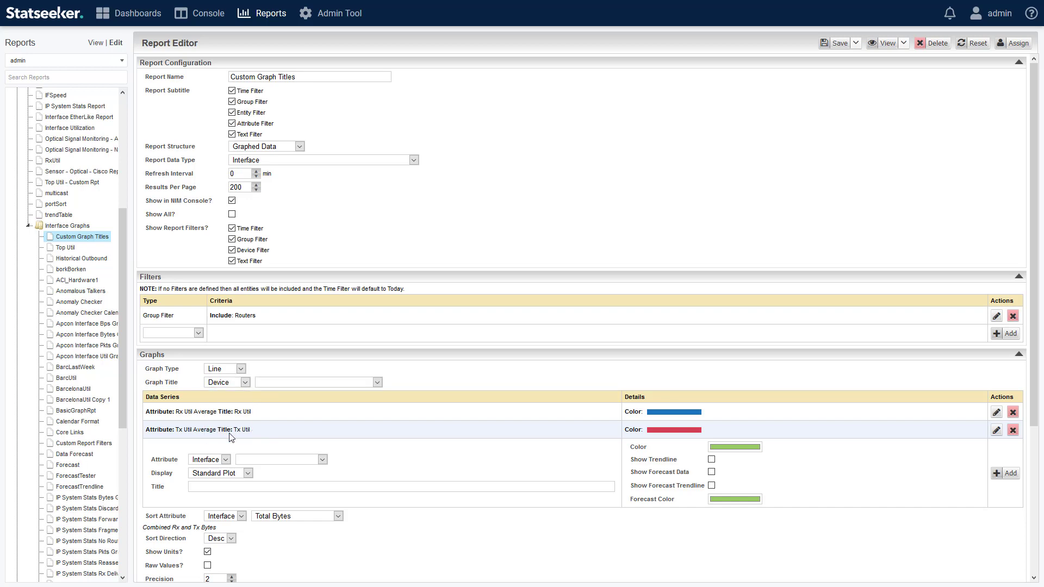
click(377, 383)
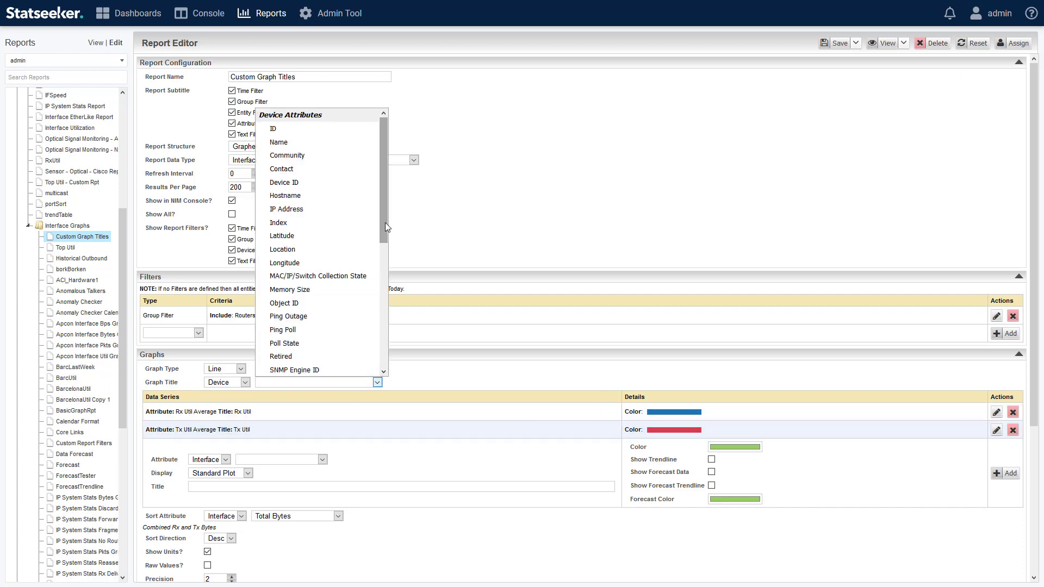
drag(385, 226, 398, 184)
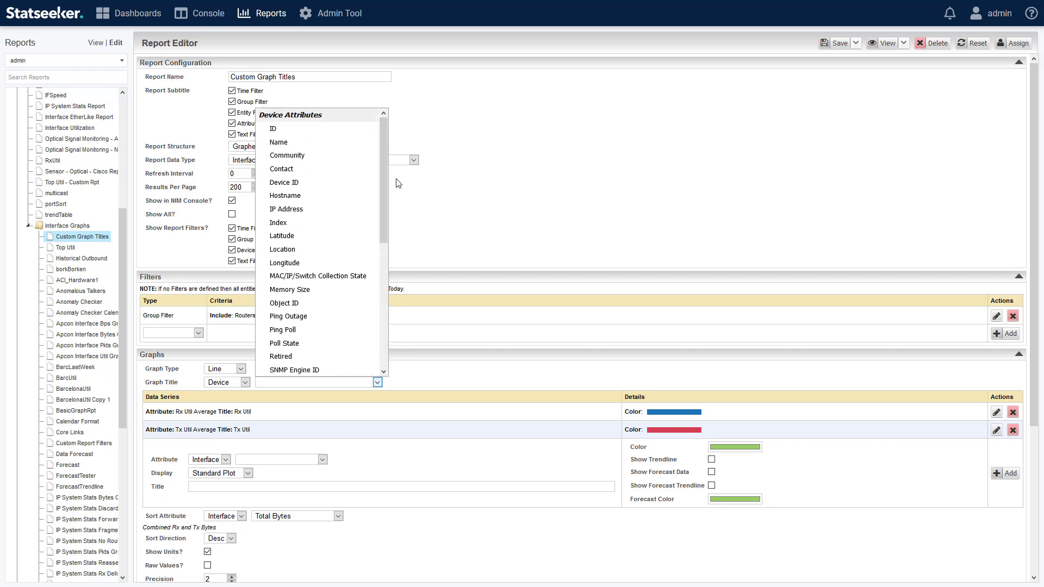
click(294, 211)
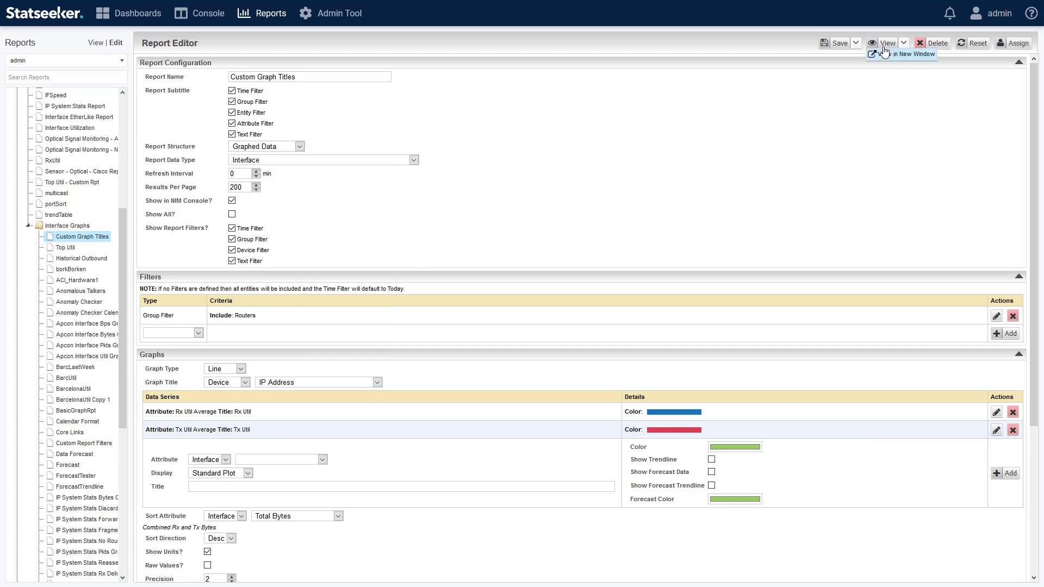
Step: Preview the report with the device IP address titles in a separate window, and close it
click(888, 56)
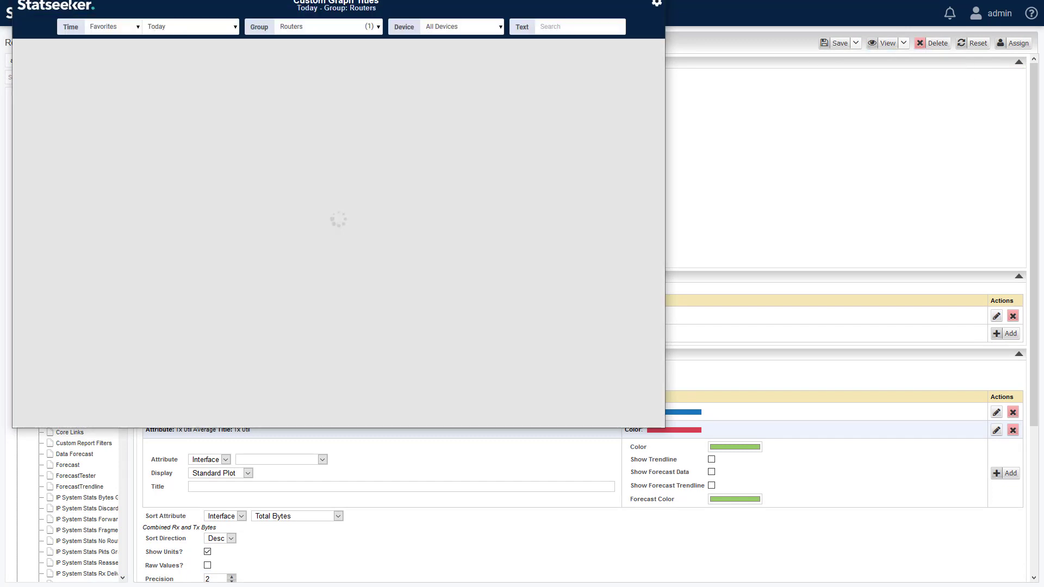
drag(464, 0, 599, 85)
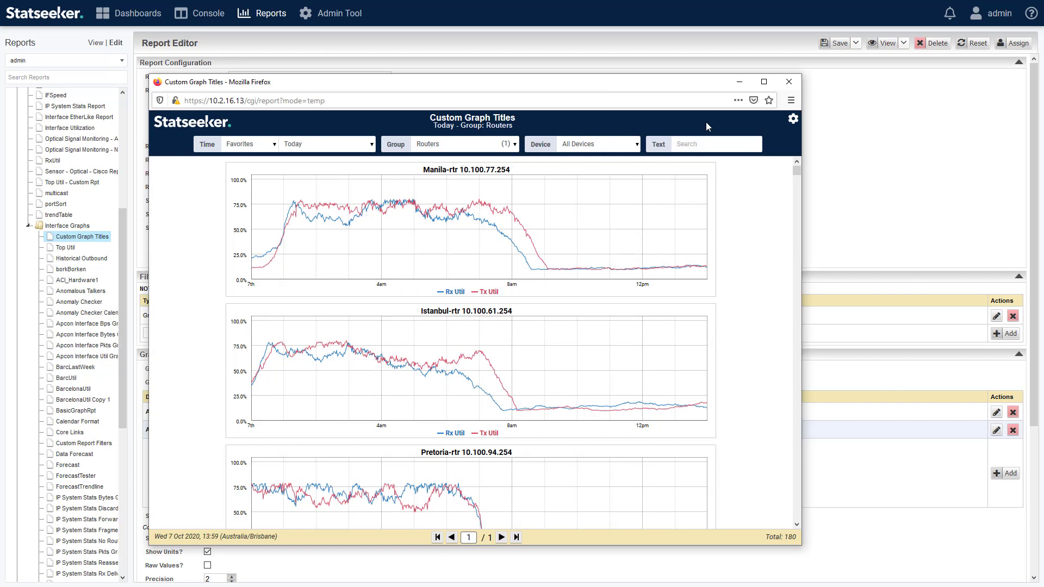
click(788, 82)
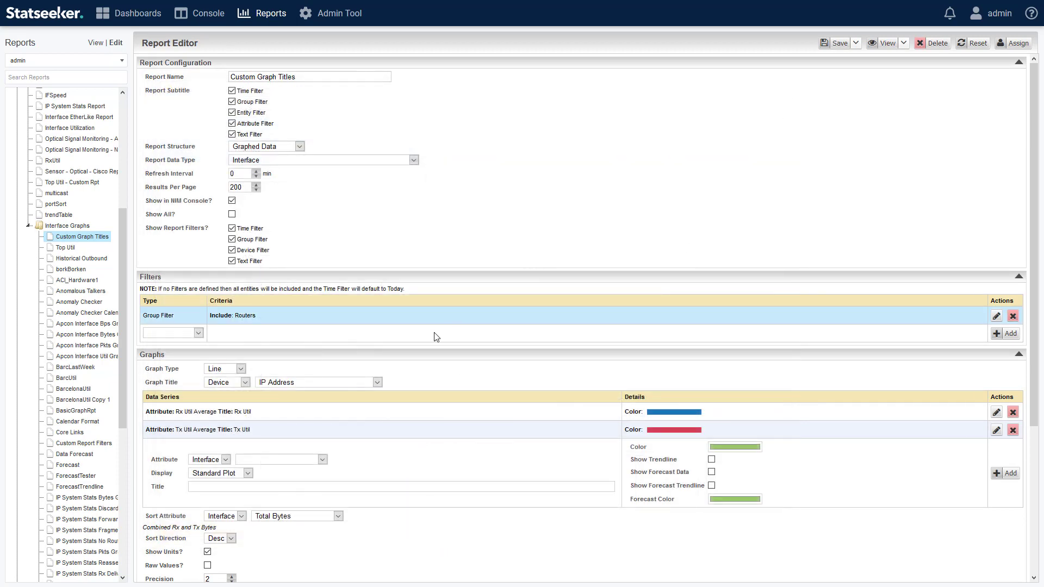
Step: Change the graph title to the Interface attribute Title, keeping the report data type as Interface
click(245, 383)
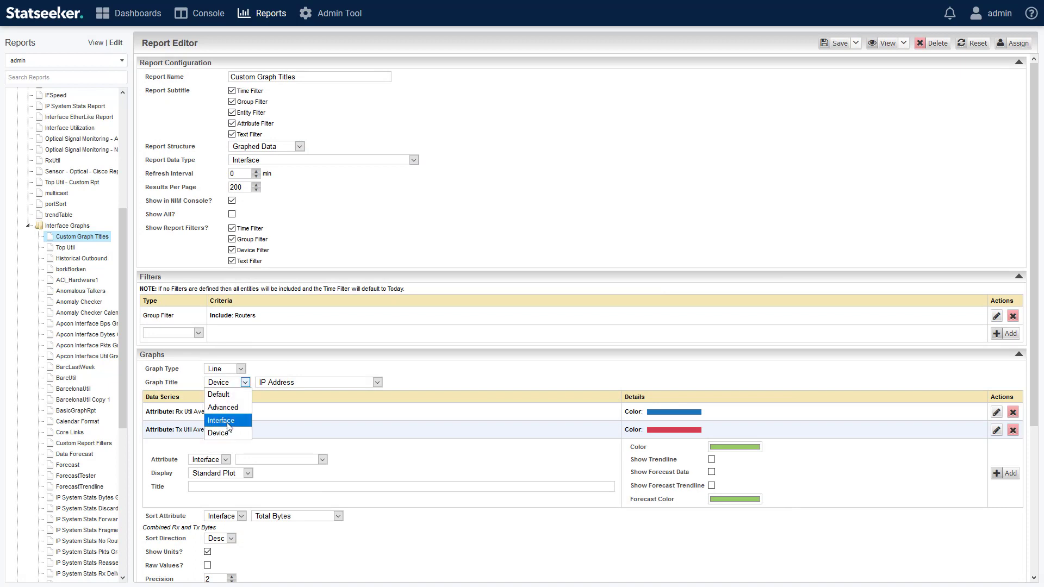
click(222, 407)
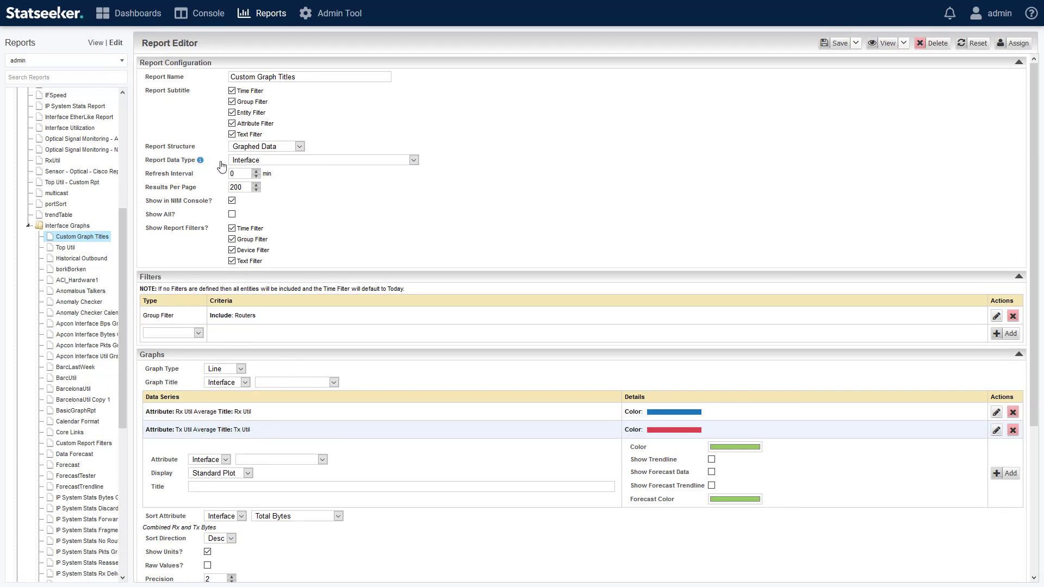
click(414, 161)
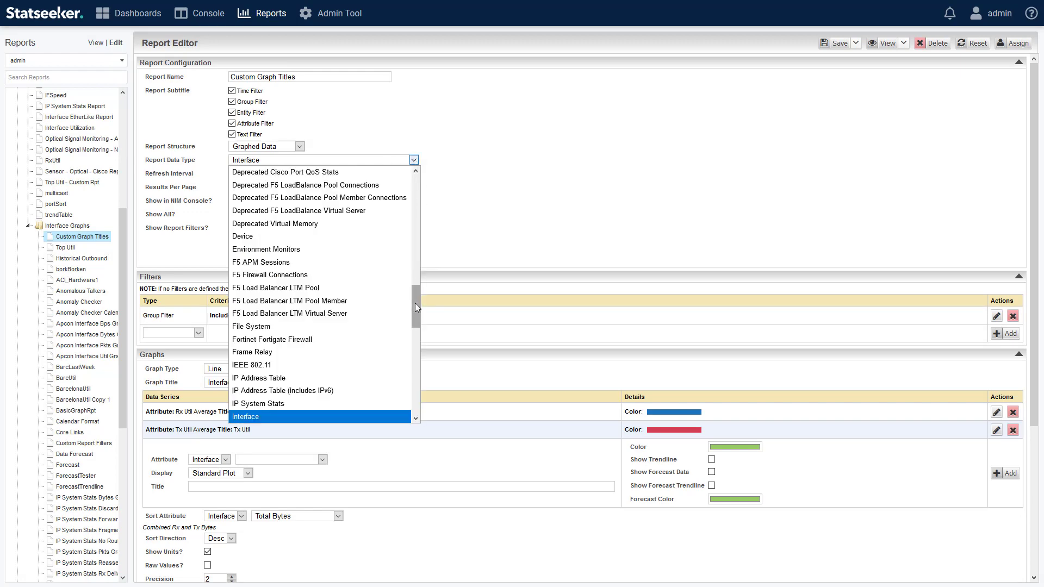
mouse_move(417, 307)
mouse_down()
mouse_move(416, 201)
mouse_move(421, 335)
mouse_move(420, 321)
mouse_up()
click(505, 223)
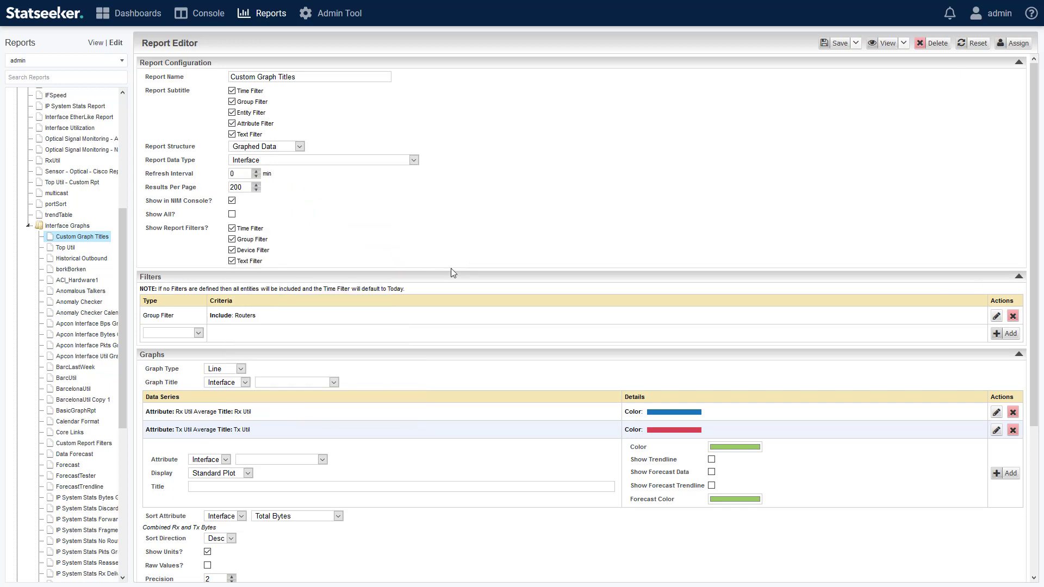
click(334, 382)
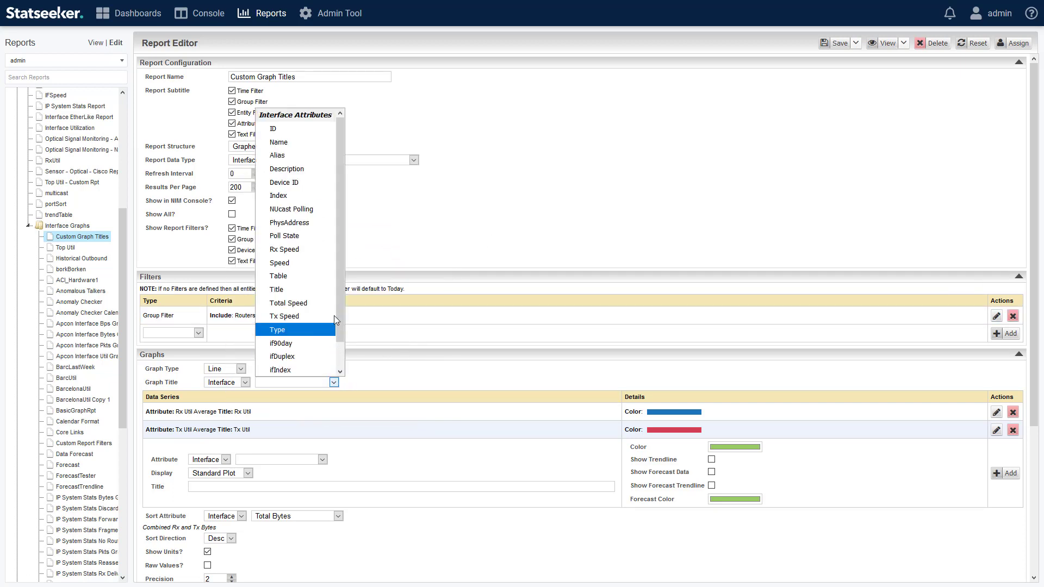
drag(340, 275, 337, 356)
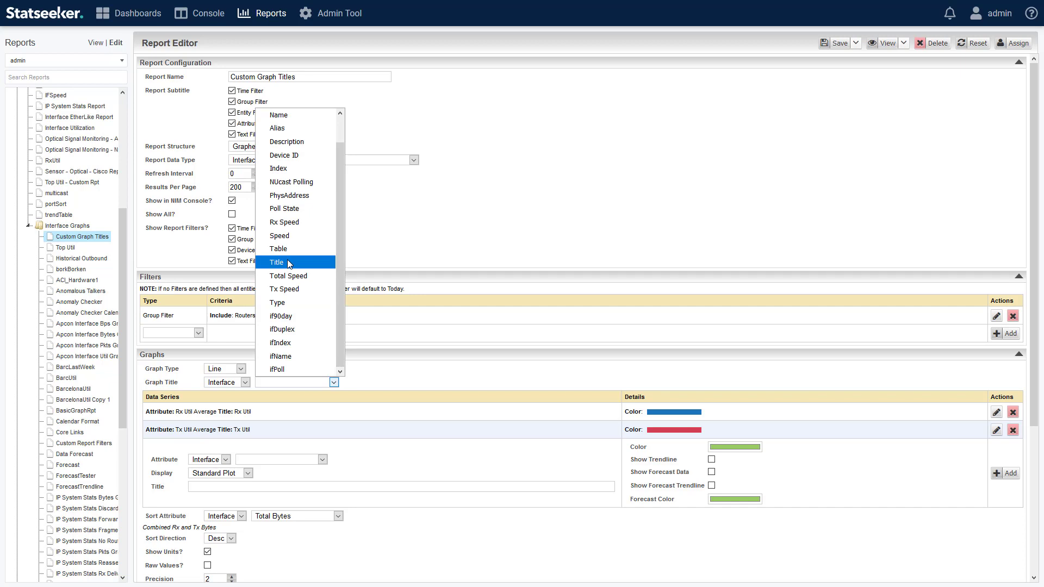
click(289, 263)
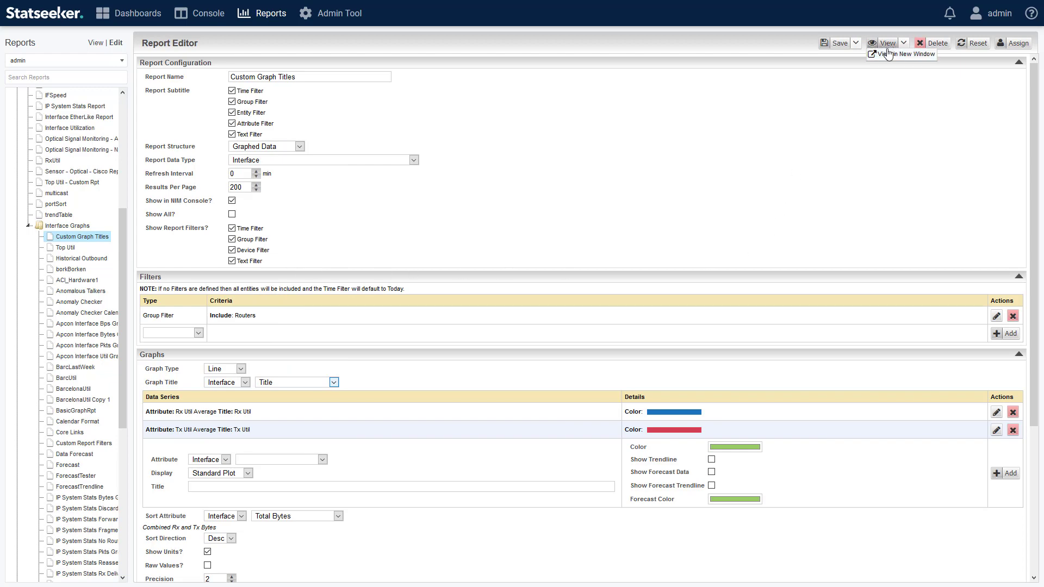
Step: Preview the report with the interface titles in a separate window, and close it
click(888, 54)
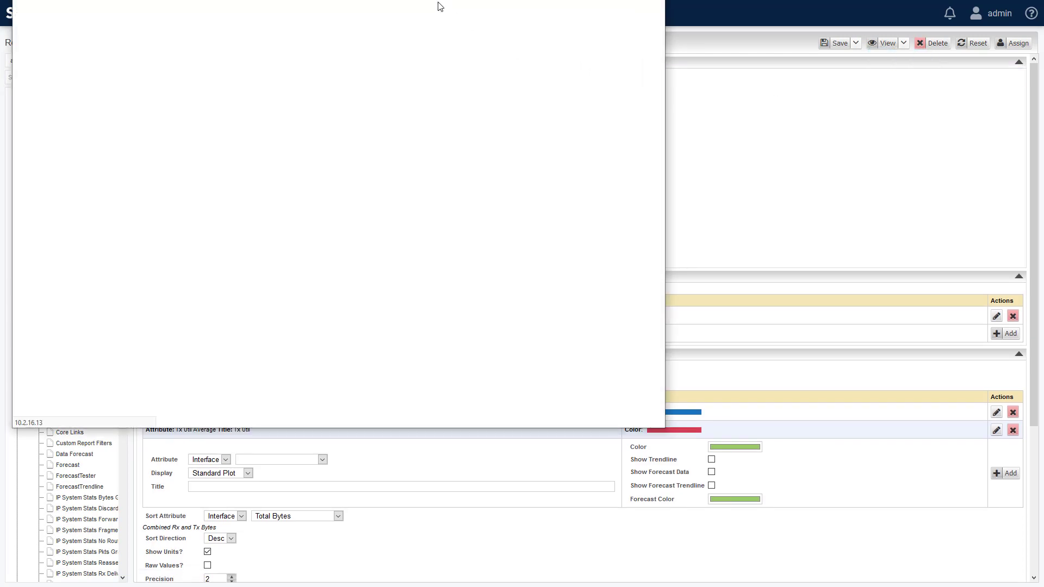
drag(416, 0, 562, 95)
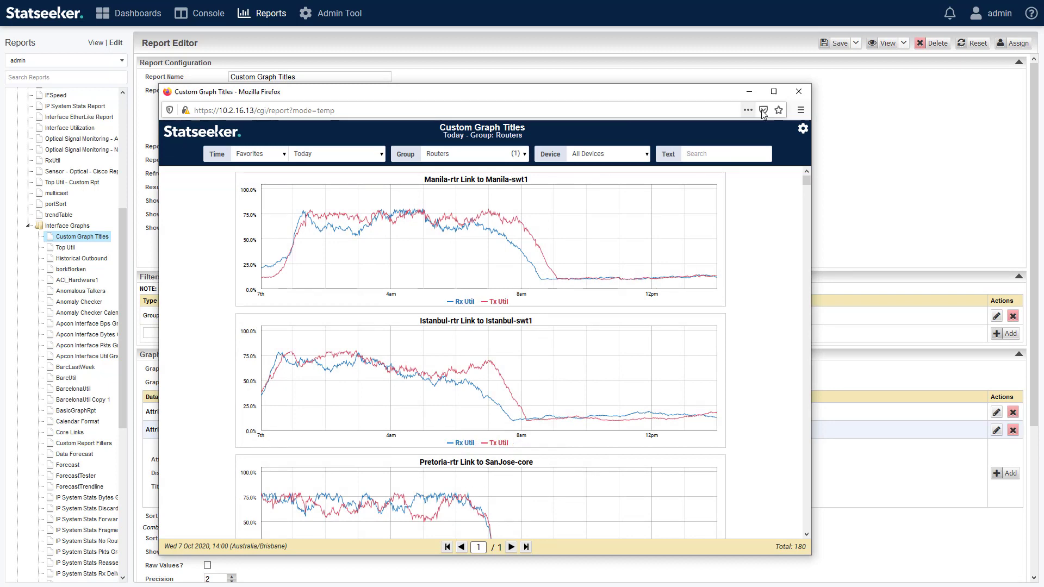
click(798, 91)
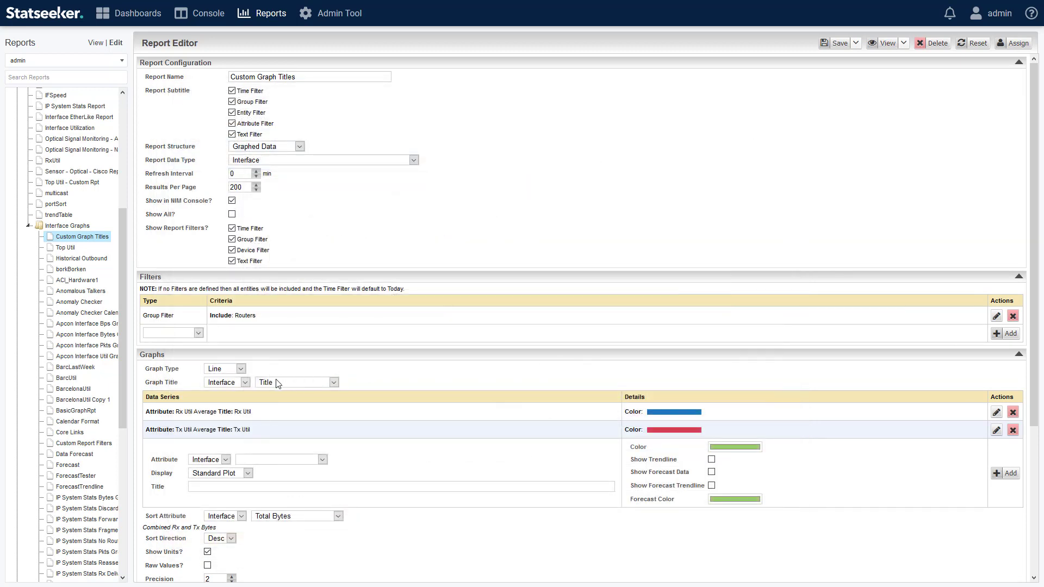
Step: Switch the graph title to Advanced and insert {{device.ipaddress}} before {{port.ifTitle}} in the title expression
click(247, 384)
click(242, 410)
drag(254, 382, 302, 381)
click(311, 380)
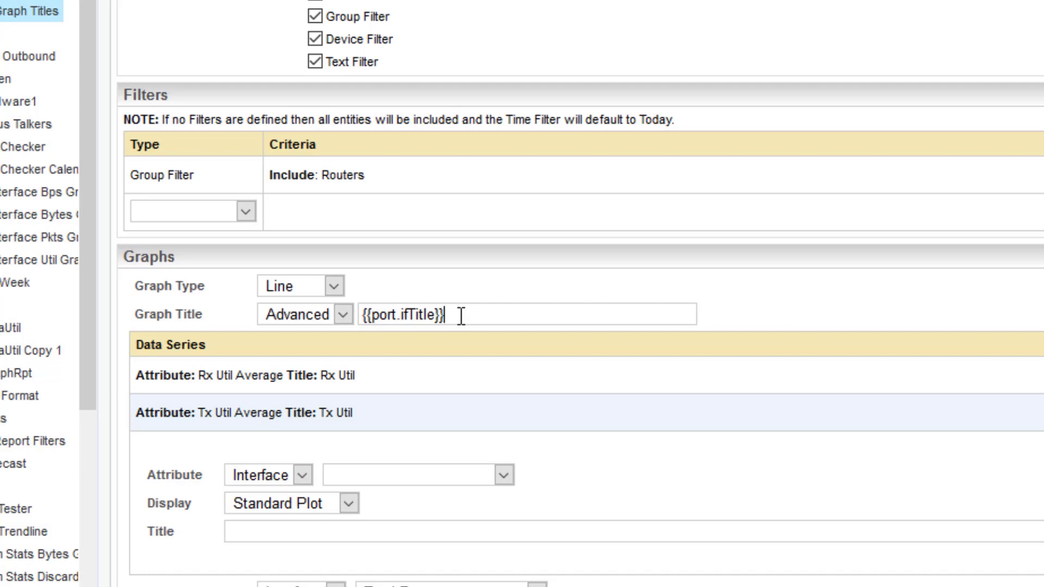
key(Home)
text({{d)
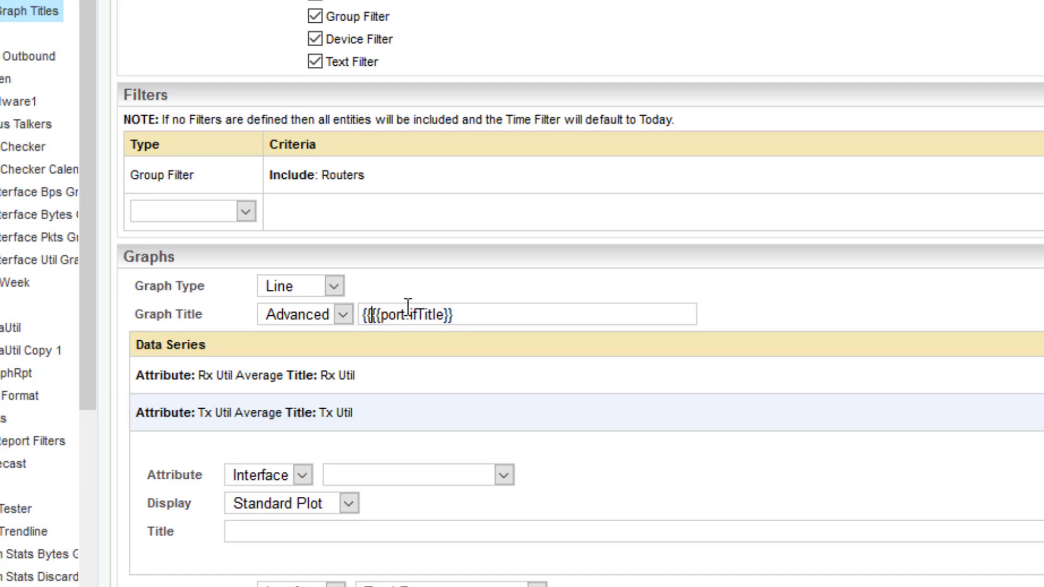
text(evice.ipa)
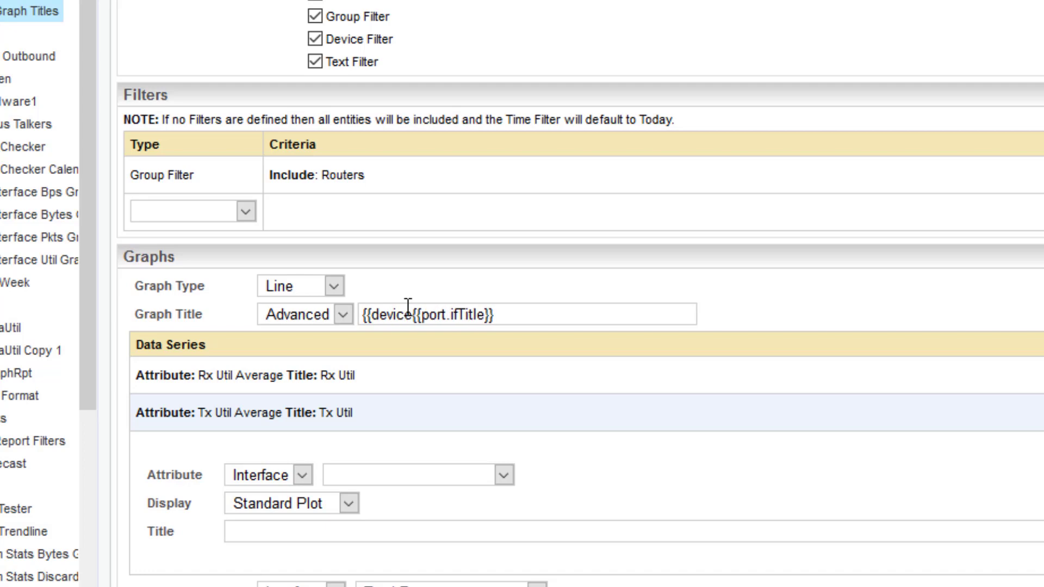
text(ddress)
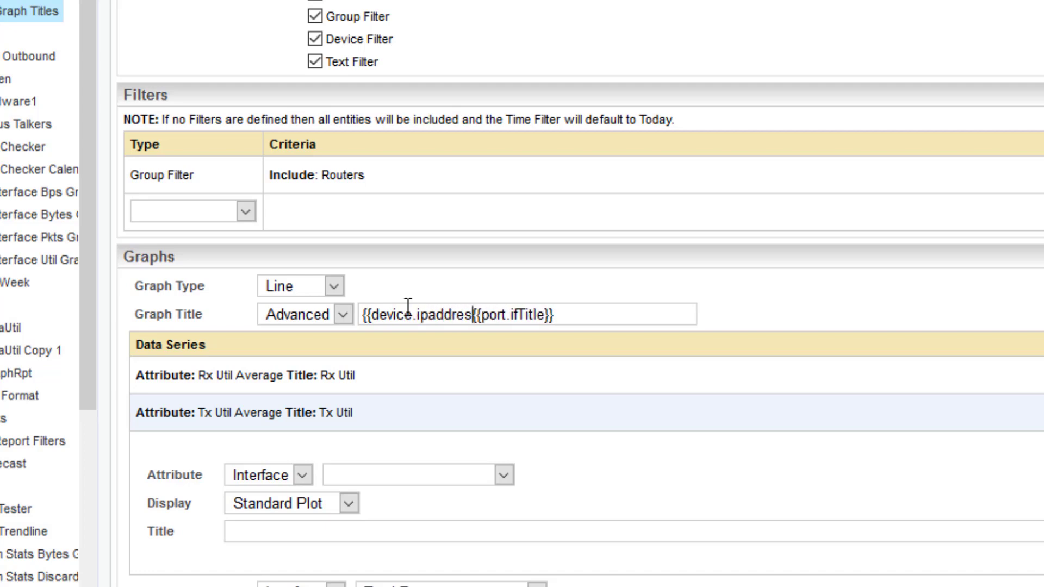
text(}})
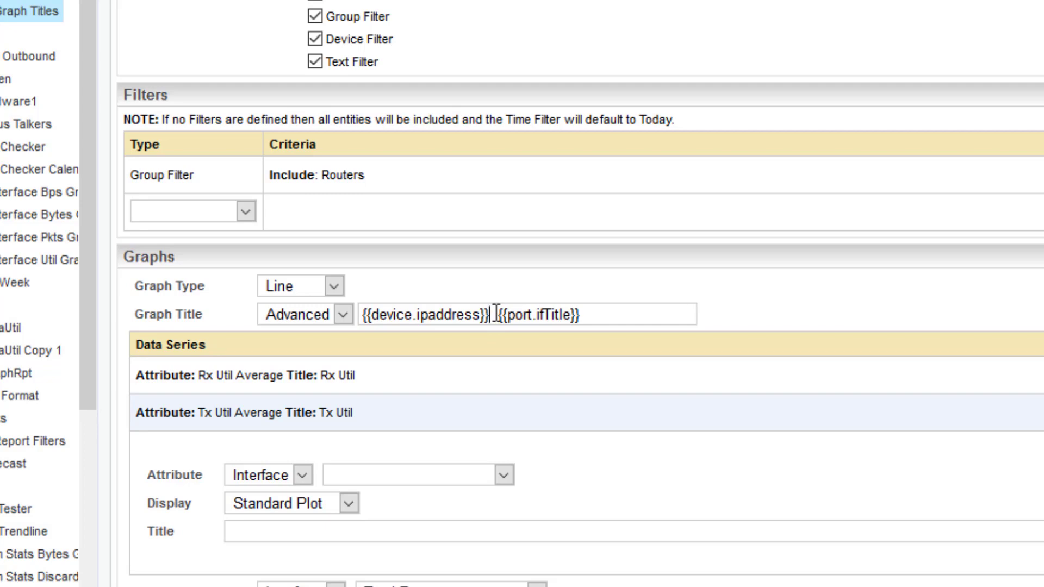
Step: Enclose {{device.ipaddress}} in parentheses and add the text "with an interface title of" before {{port.ifTitle}}
text())
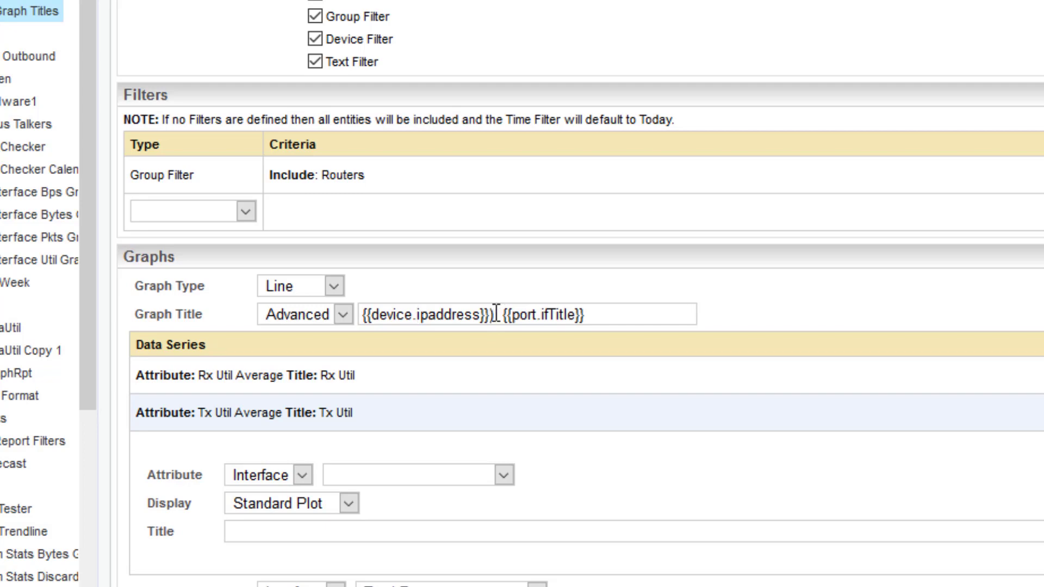
key(Home)
text(()
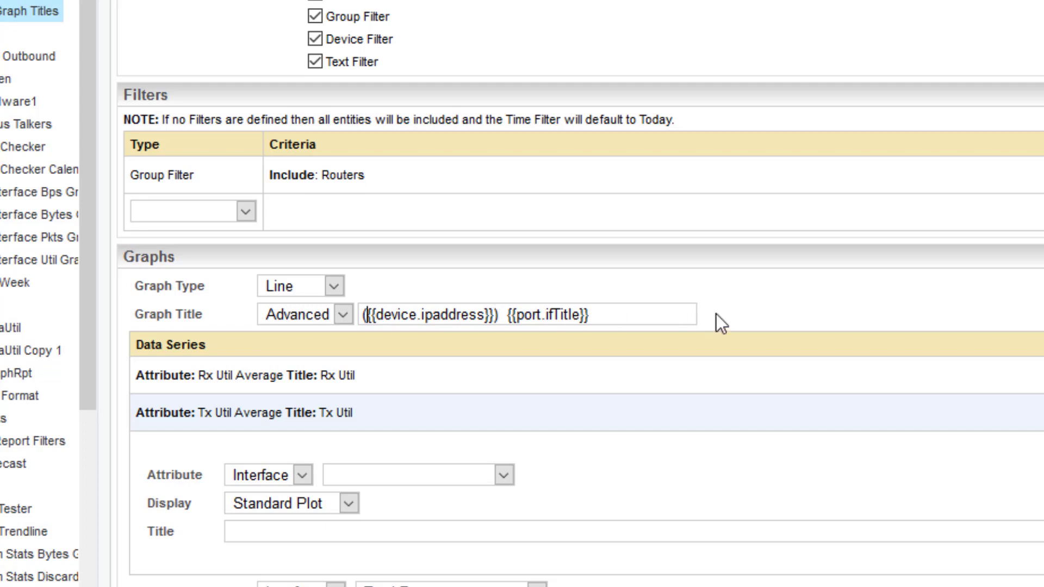
click(507, 315)
text(with an interface t)
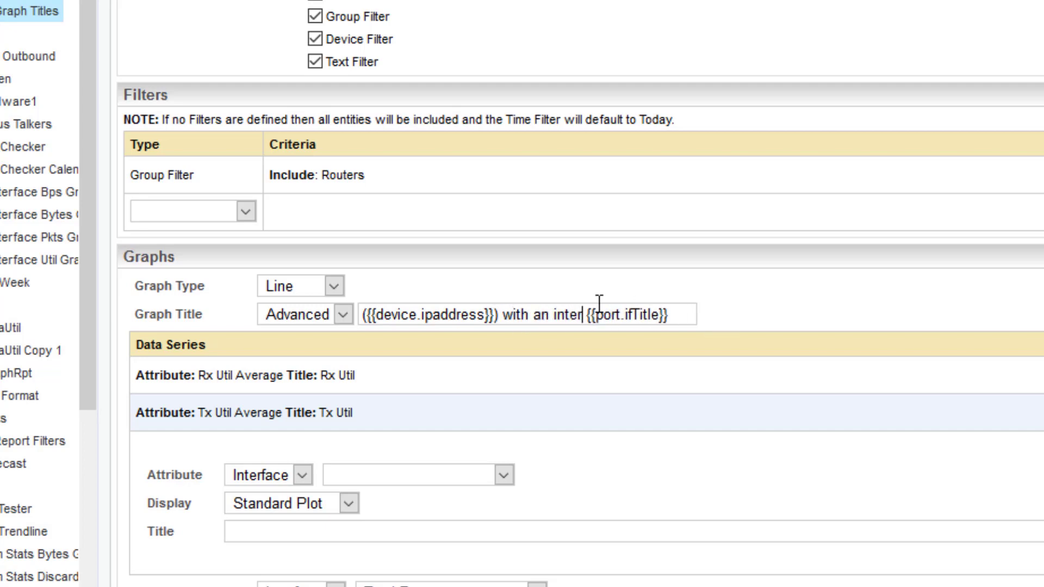
text(itle of)
click(529, 316)
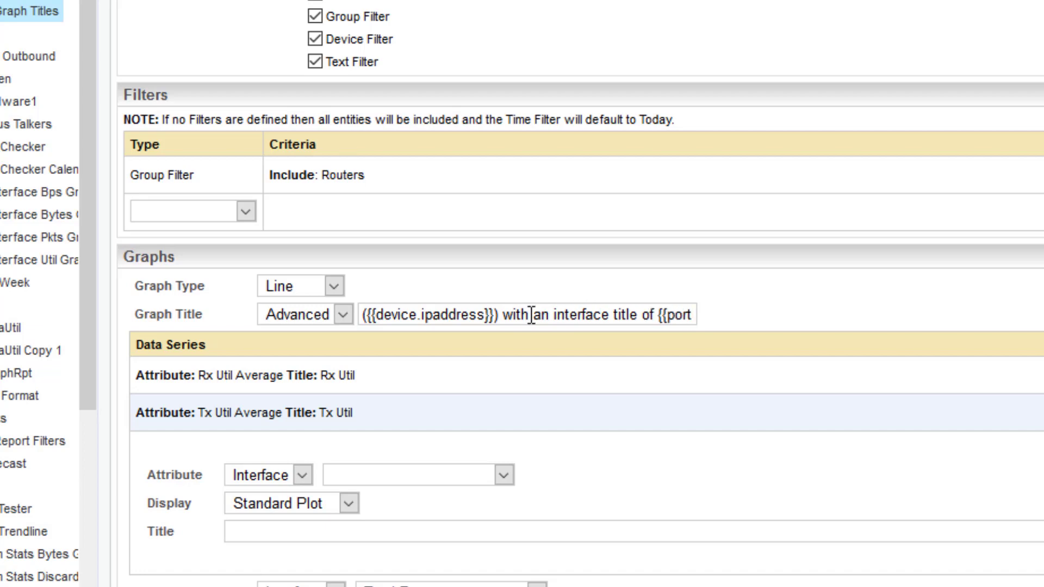
drag(530, 315, 906, 310)
click(908, 307)
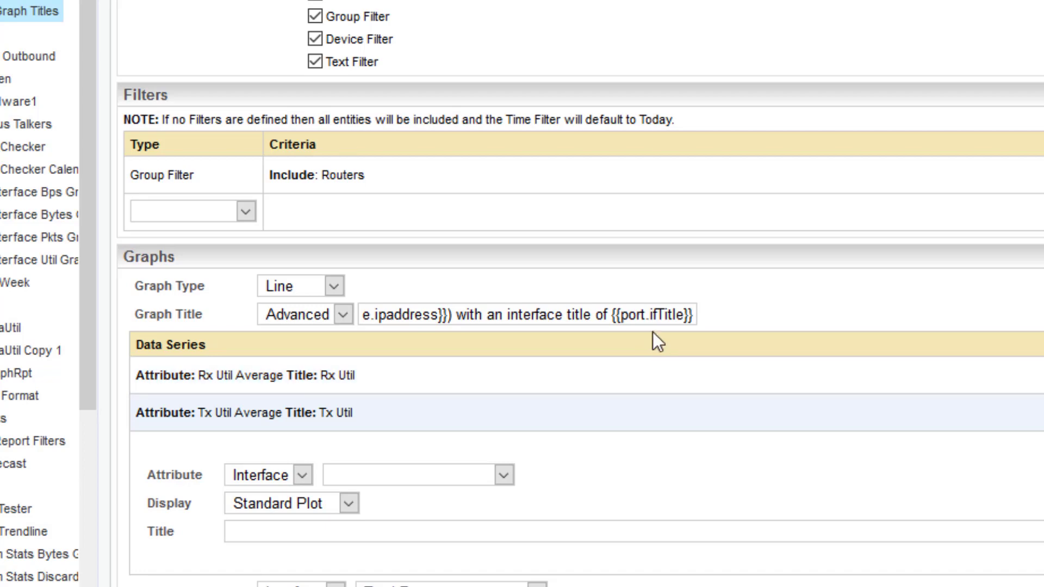
drag(653, 315, 684, 307)
click(653, 316)
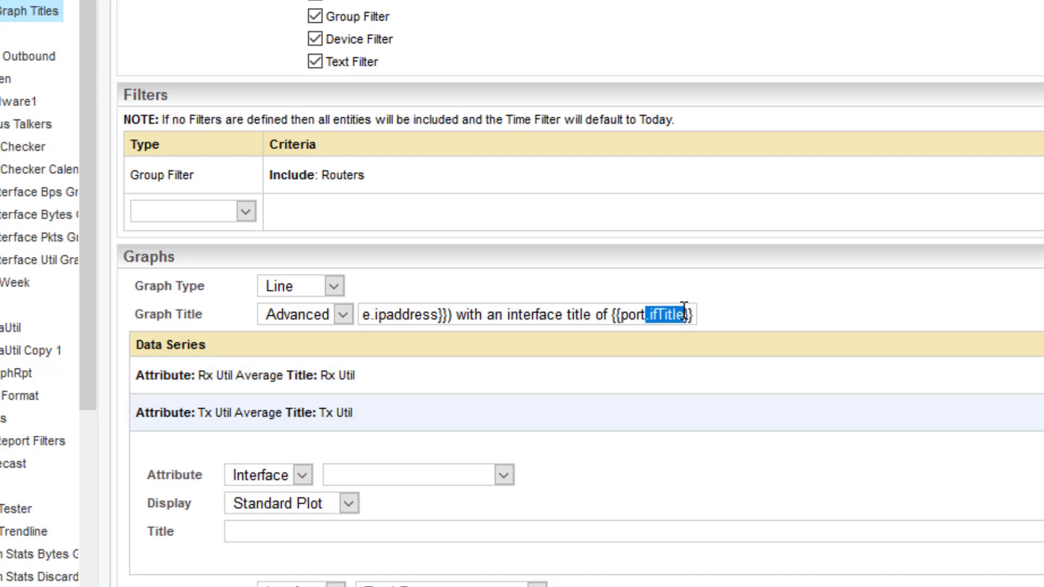
click(772, 291)
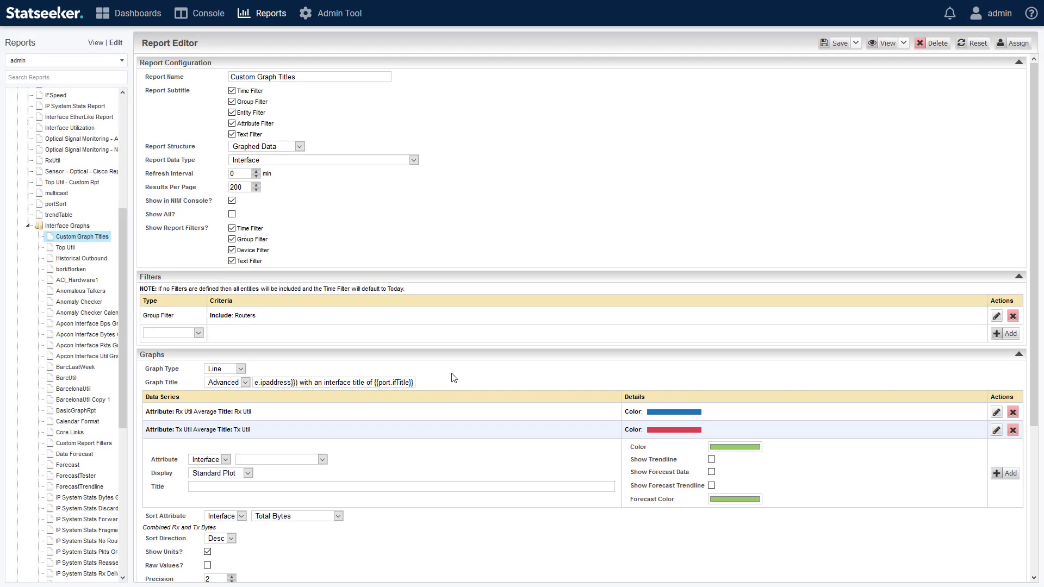
Step: Preview the report with the advanced graph title in a new window
click(886, 43)
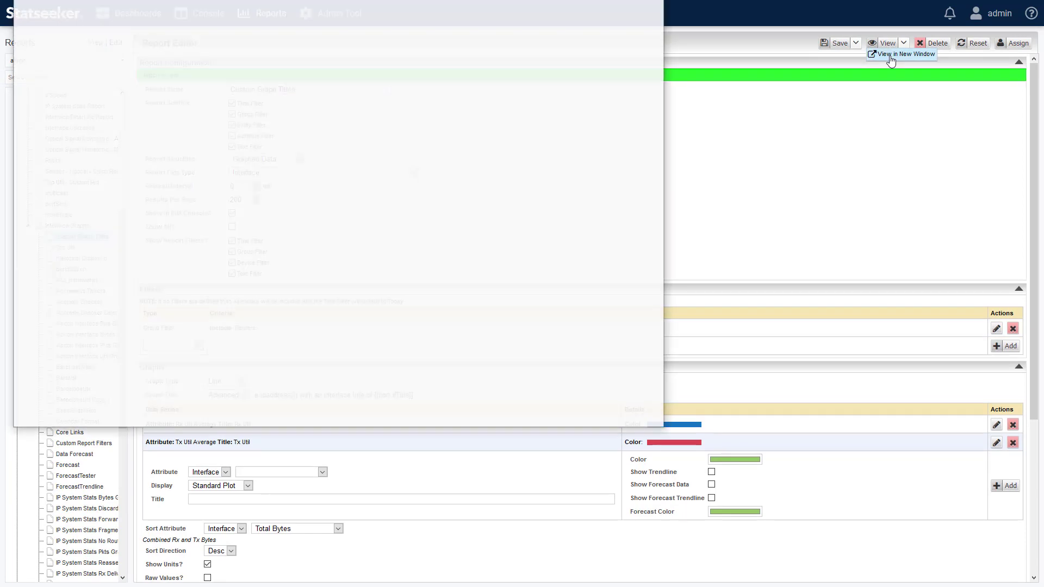